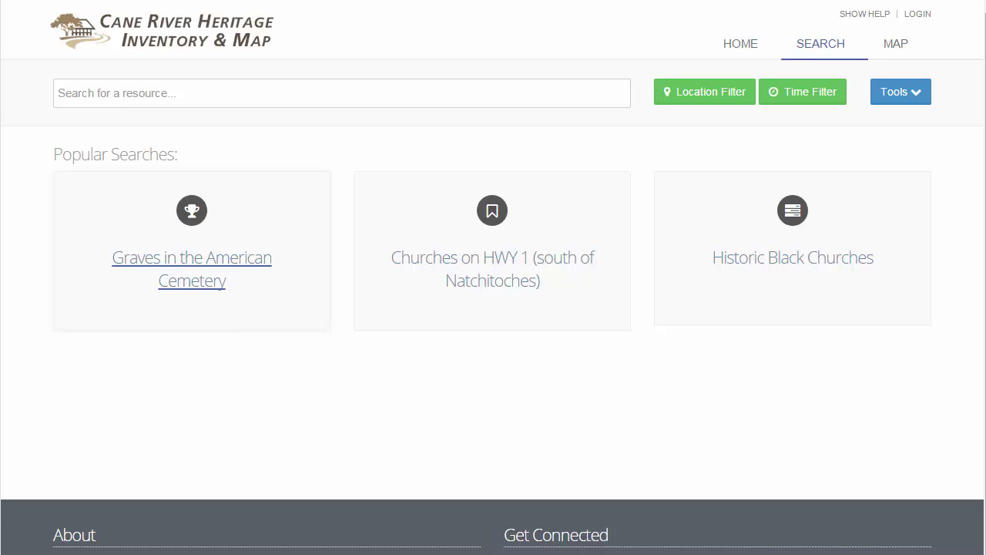
# Run the 'Graves in the American Cemetery' popular search, giving 1504 mapped results.
pyautogui.click(192, 269)
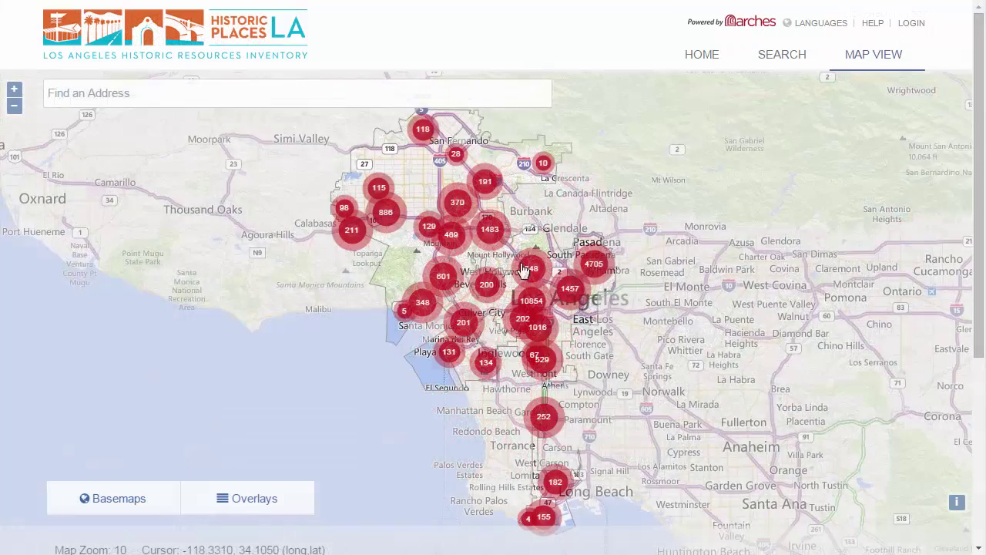
# Zoom the inventory map onto the cluster of Cane River sites near Alexandria.
pyautogui.moveTo(521, 262); pyautogui.dragTo(609, 333)
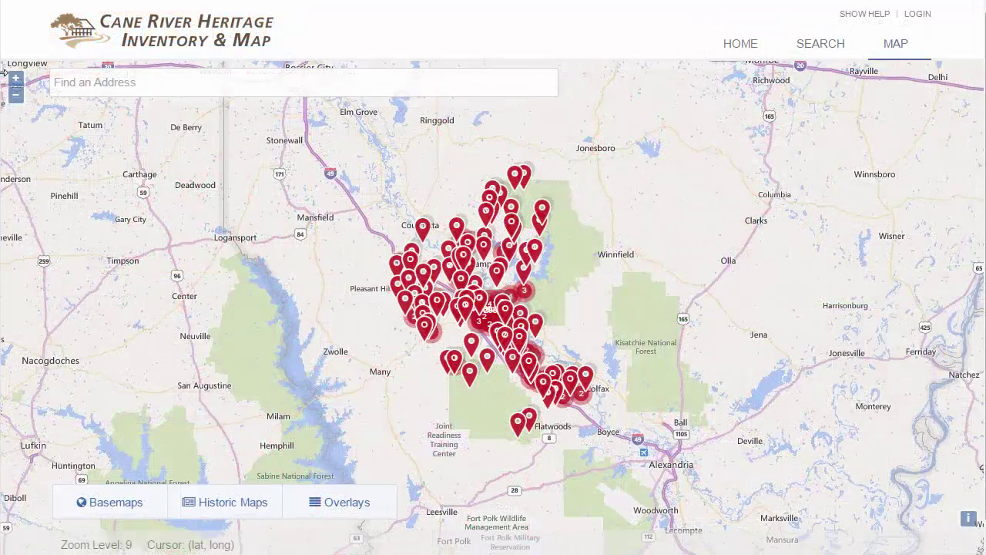
# Zoom in, overlay Confederate Maps, enable Community Planning Areas and Los Angeles Parcels, then return to search.
pyautogui.click(16, 81)
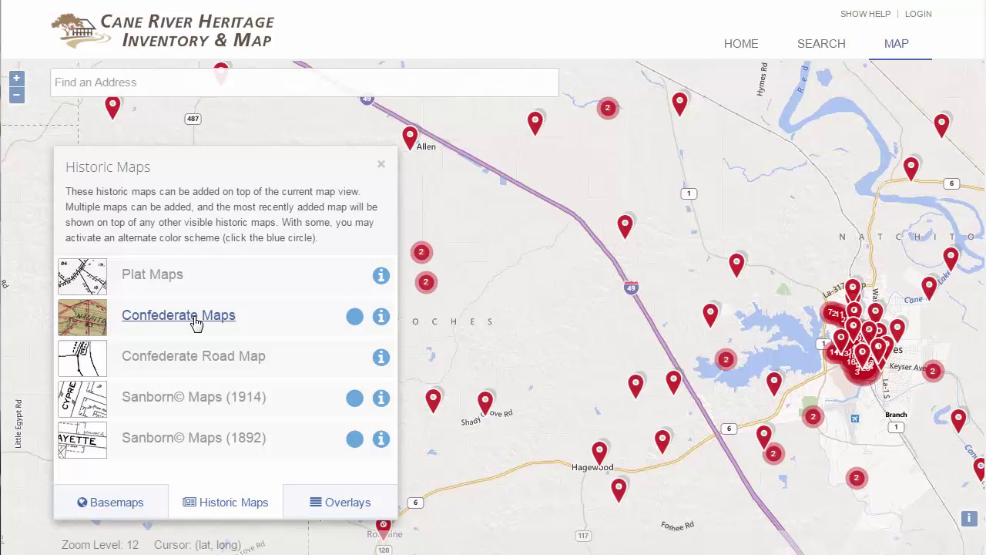
pyautogui.click(197, 323)
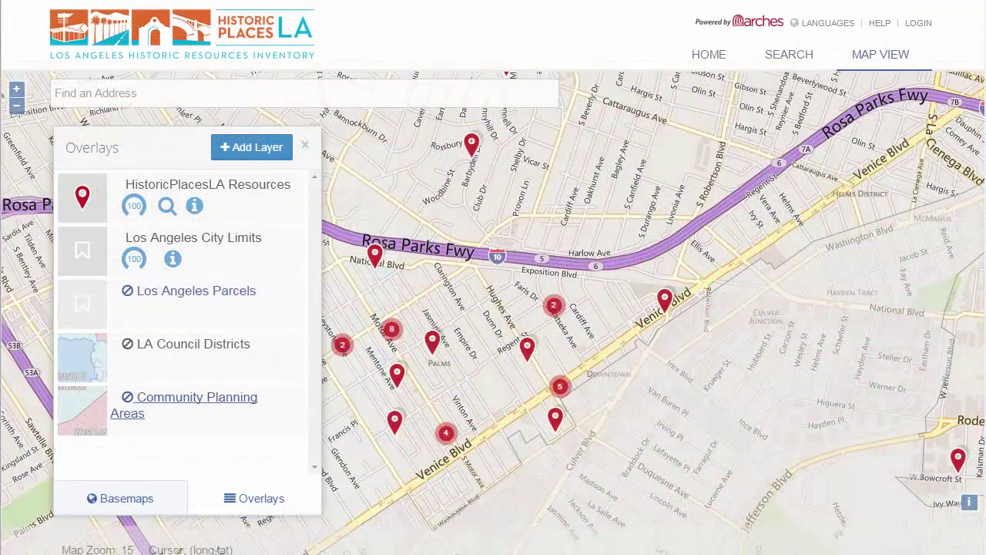
pyautogui.click(197, 397)
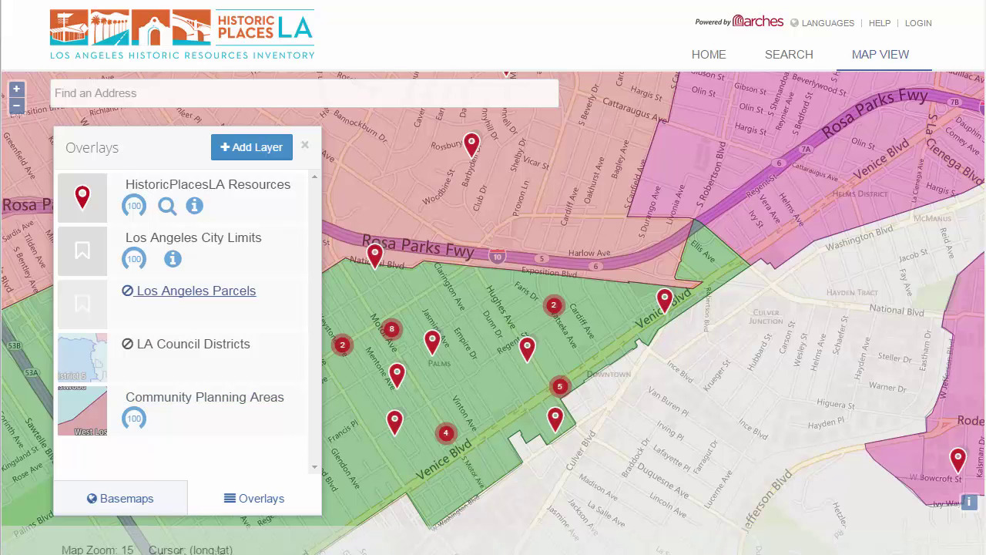
pyautogui.click(193, 291)
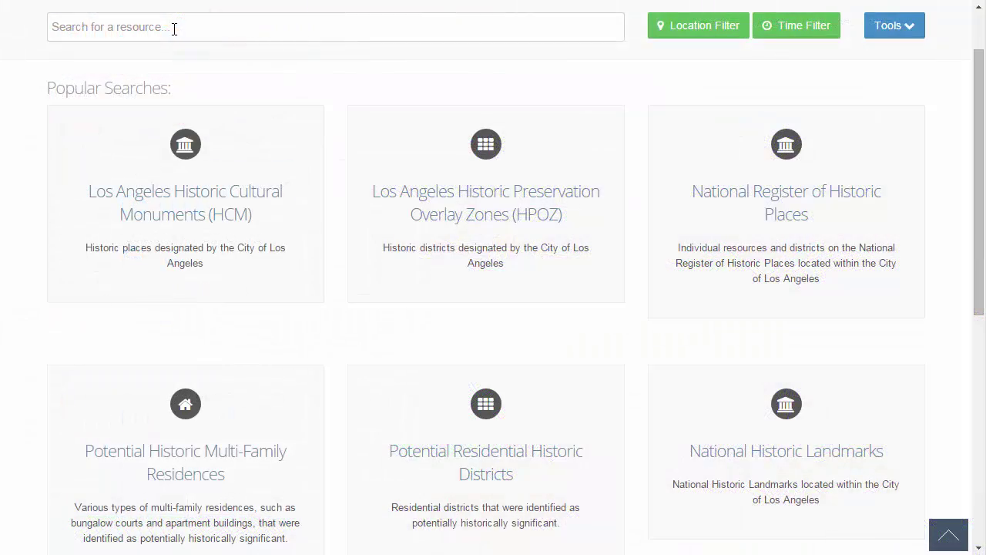
pyautogui.click(175, 29)
# Filter results inclusively to the House historic resource type, giving 5663 results, and view them mapped.
pyautogui.write('H')
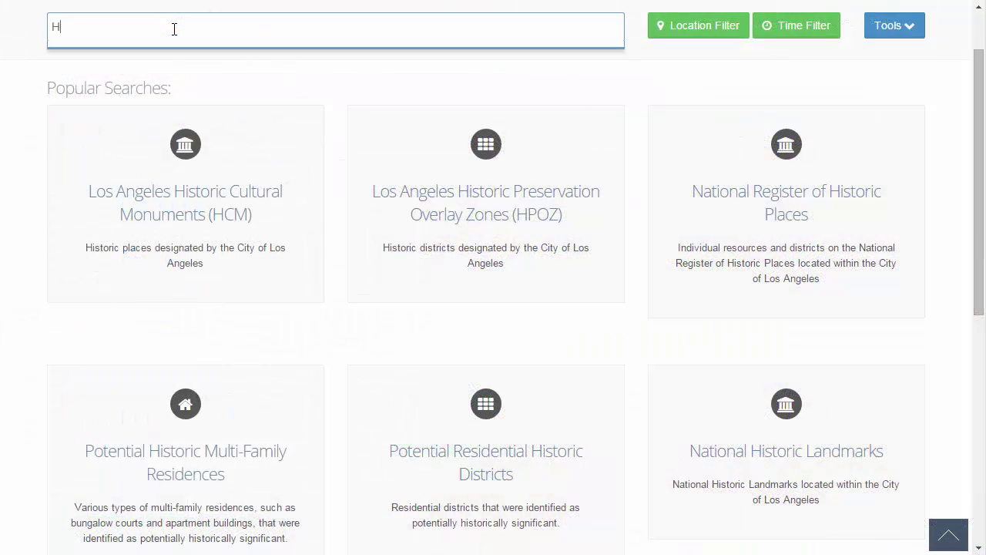
pyautogui.write('ouse')
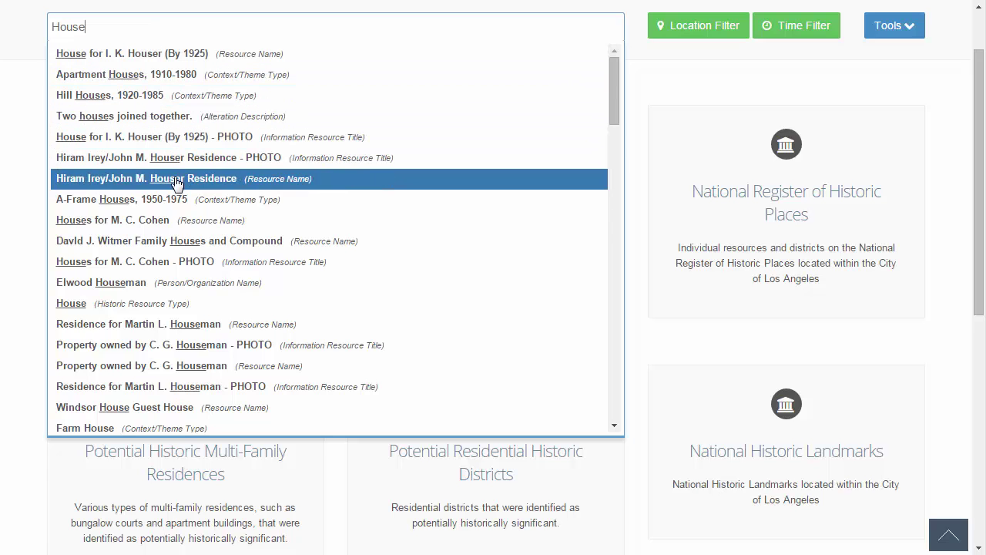
pyautogui.click(169, 304)
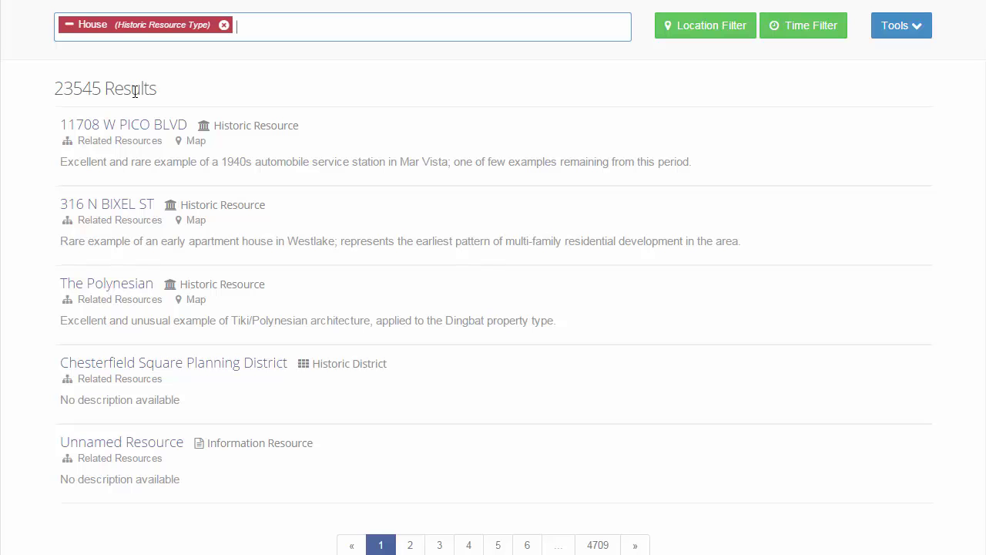
pyautogui.click(152, 25)
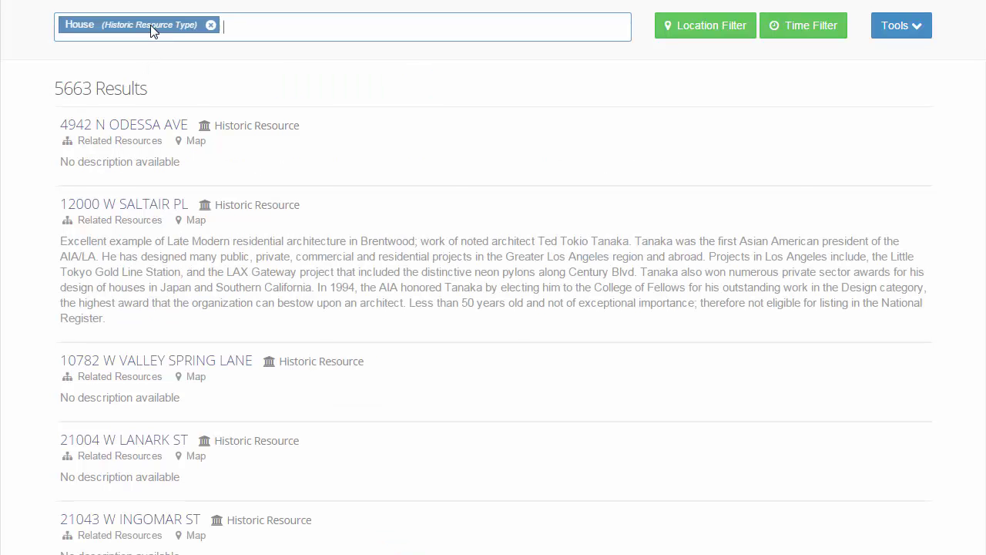
pyautogui.click(705, 25)
# Draw a polygon map filter with a 500 ft buffer.
pyautogui.click(894, 135)
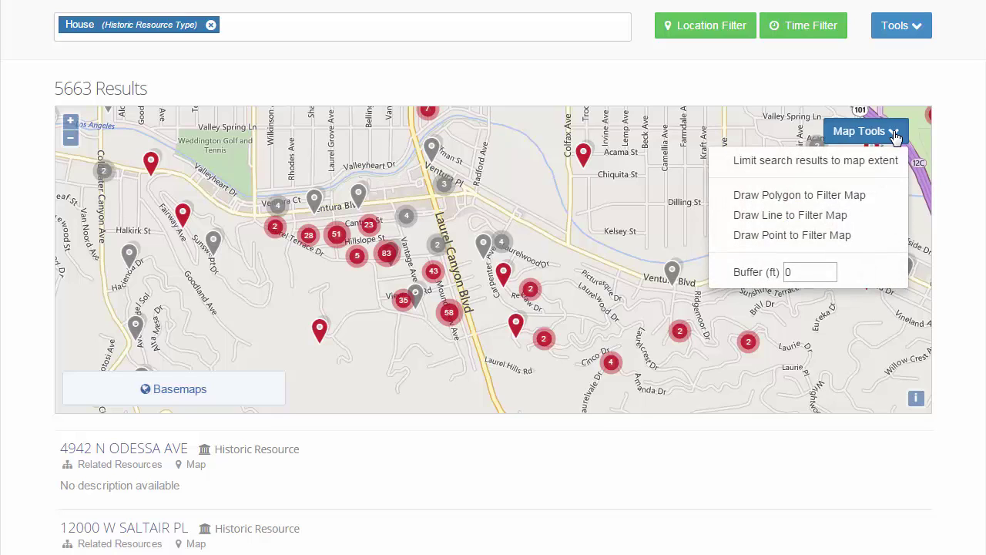
pyautogui.click(831, 202)
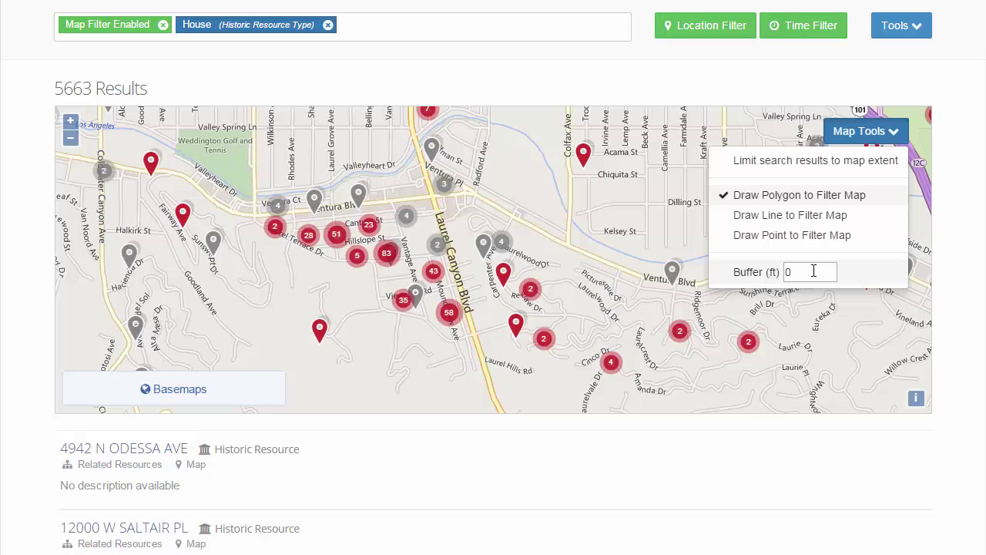
pyautogui.press('BackSpace')
pyautogui.write('500')
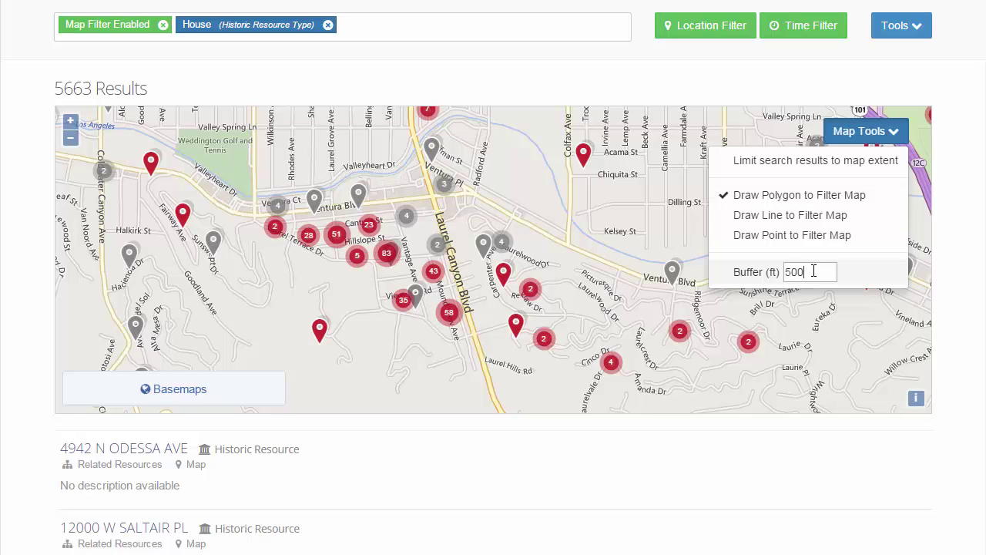
pyautogui.click(430, 197)
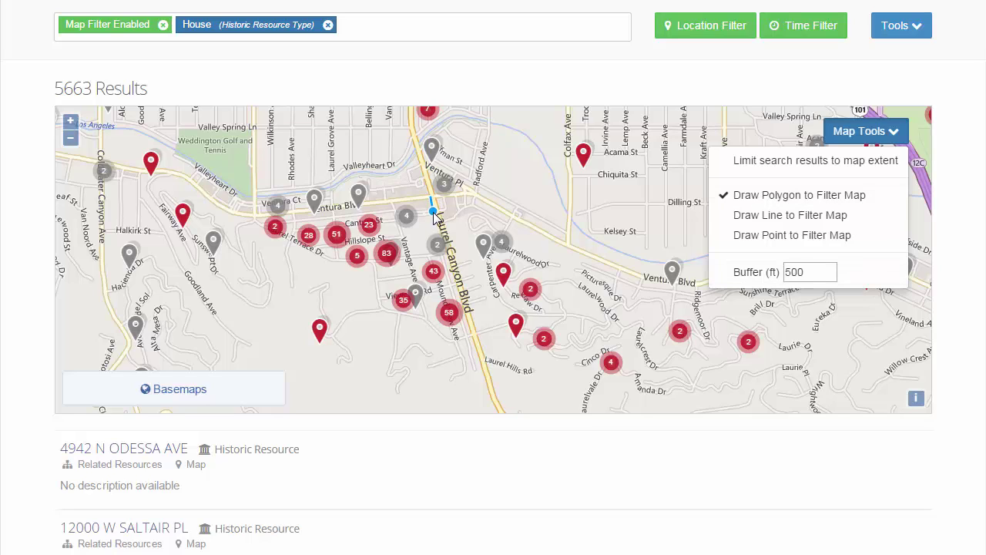
pyautogui.click(301, 246)
pyautogui.doubleClick(256, 216)
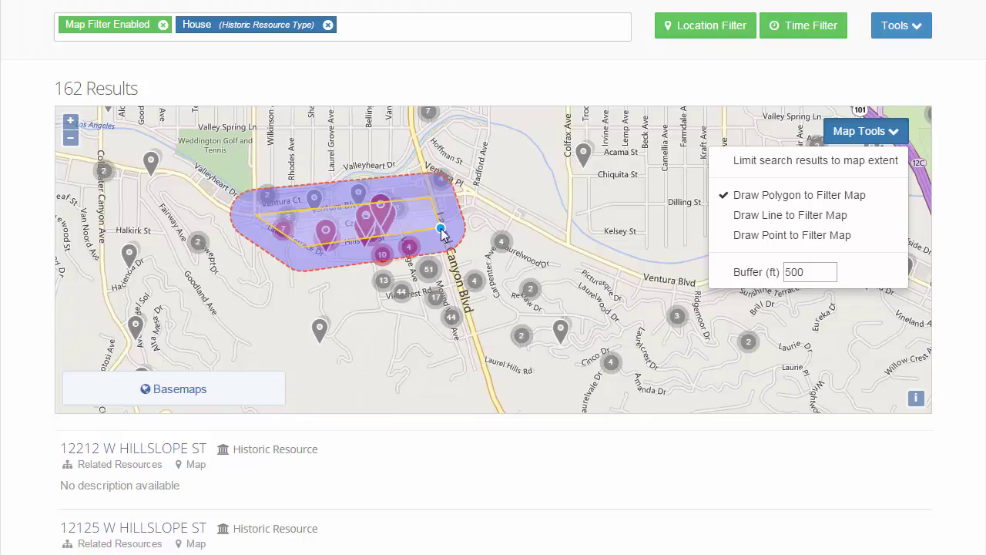
# Stretch the polygon down to Laurel Hills Rd and limit years to 1932–1952.
pyautogui.moveTo(442, 230); pyautogui.dragTo(473, 336)
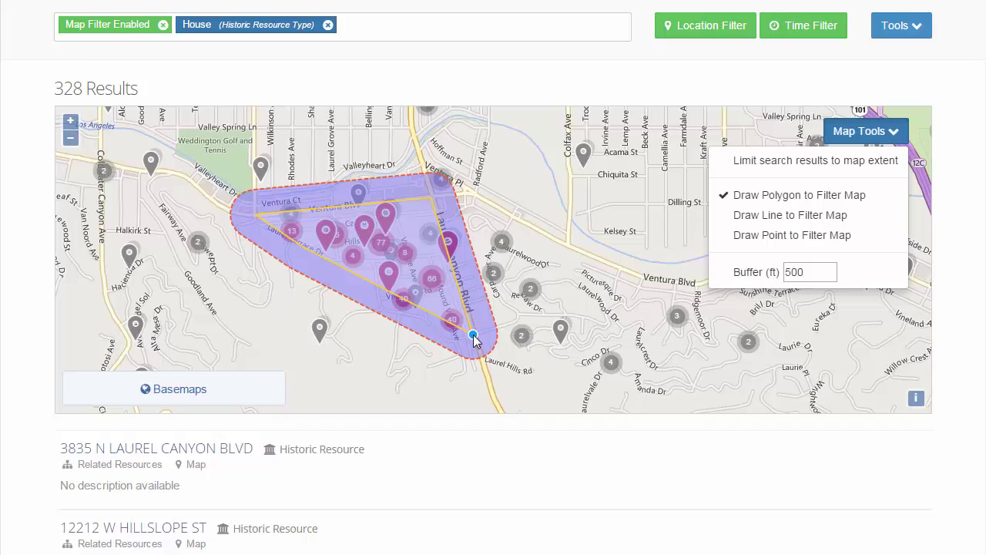
pyautogui.moveTo(75, 438); pyautogui.dragTo(765, 448)
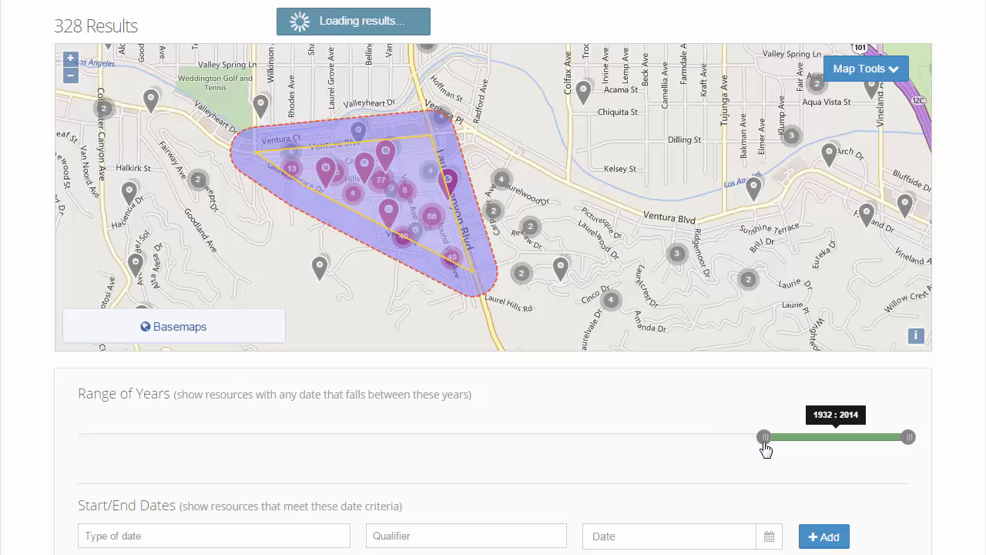
pyautogui.moveTo(910, 439); pyautogui.dragTo(805, 445)
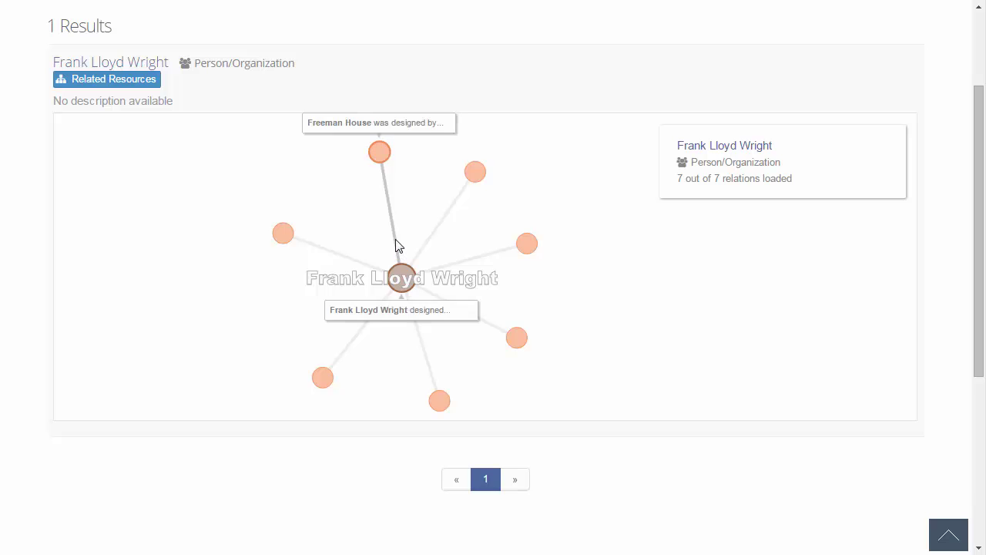
# Explore Frank Lloyd Wright's relations graph, expanding Hollyhock House and viewing Barnsdall Park's details.
pyautogui.moveTo(385, 159)
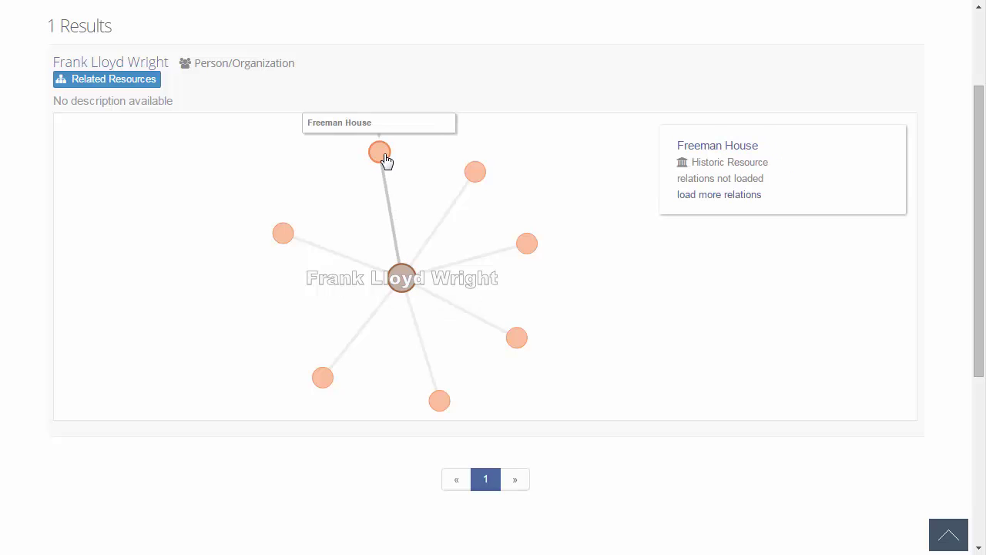
pyautogui.moveTo(472, 175)
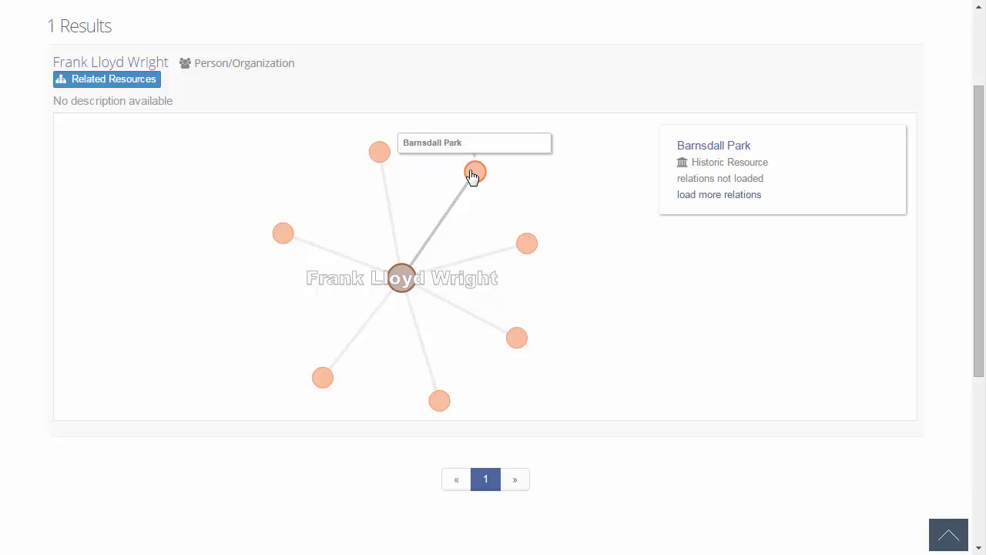
pyautogui.moveTo(527, 248)
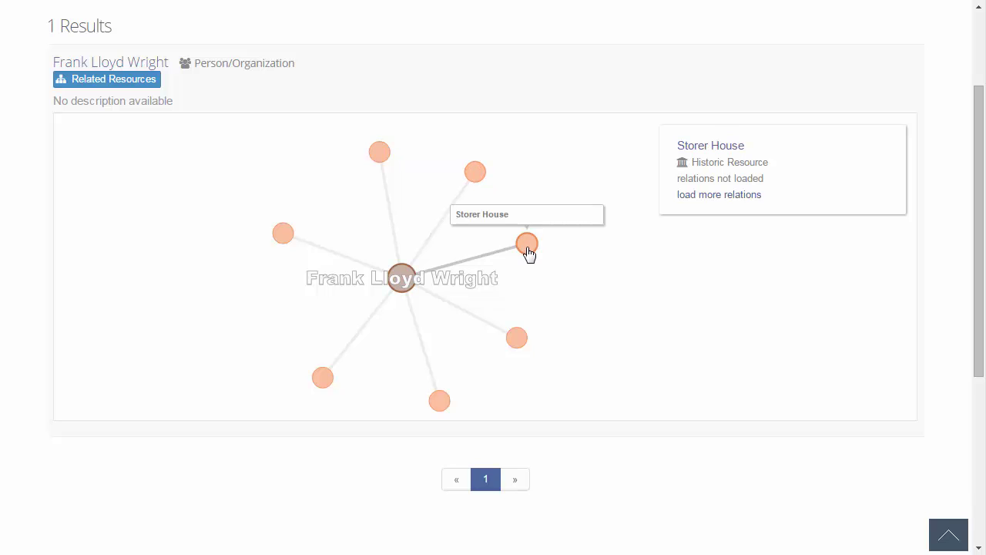
pyautogui.moveTo(526, 343)
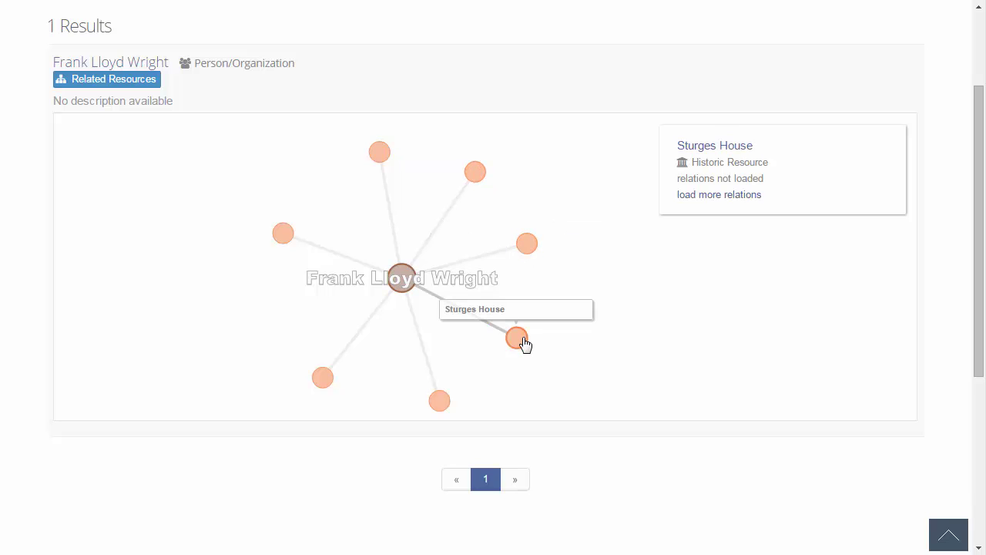
pyautogui.click(442, 403)
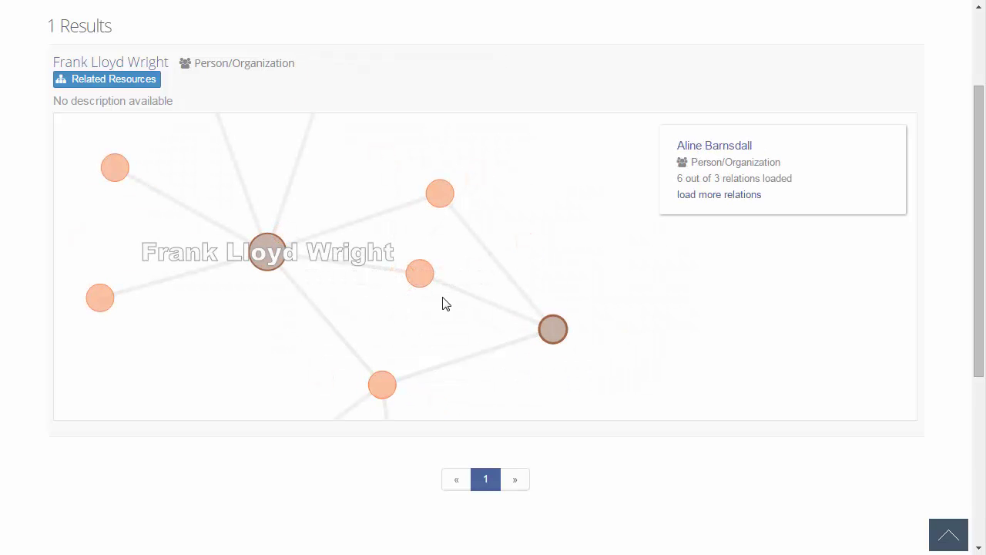
pyautogui.moveTo(434, 290)
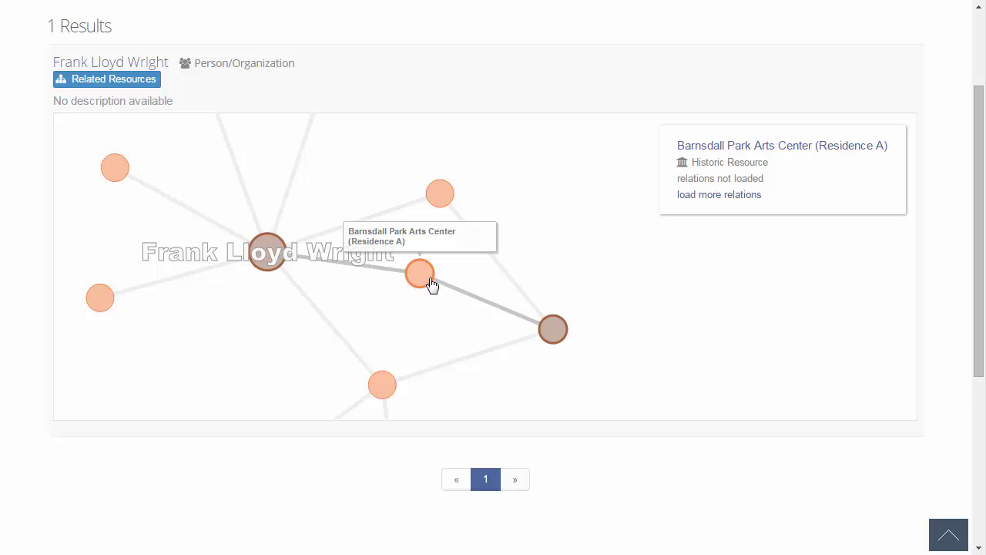
pyautogui.moveTo(437, 207)
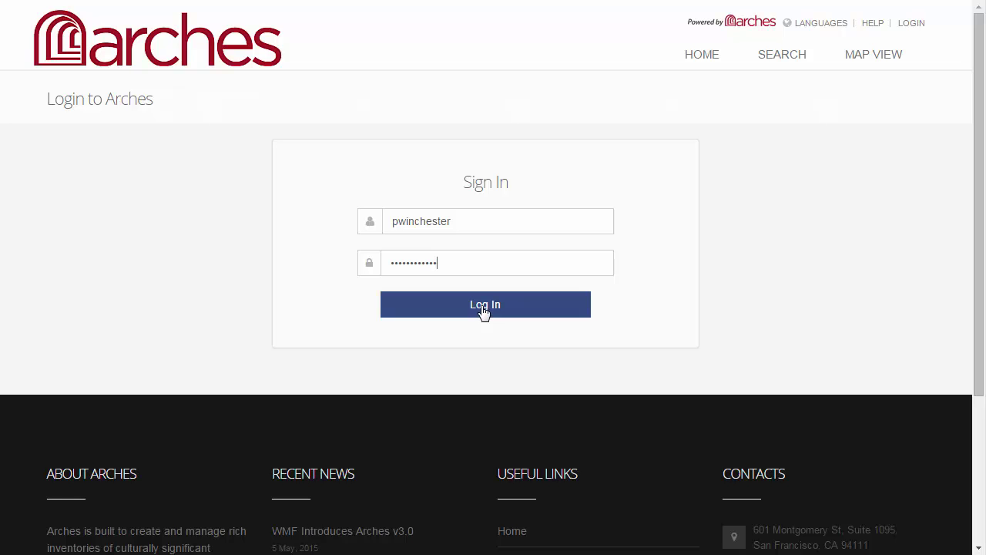
# Sign in and start a new Monument resource record.
pyautogui.click(485, 311)
pyautogui.click(855, 67)
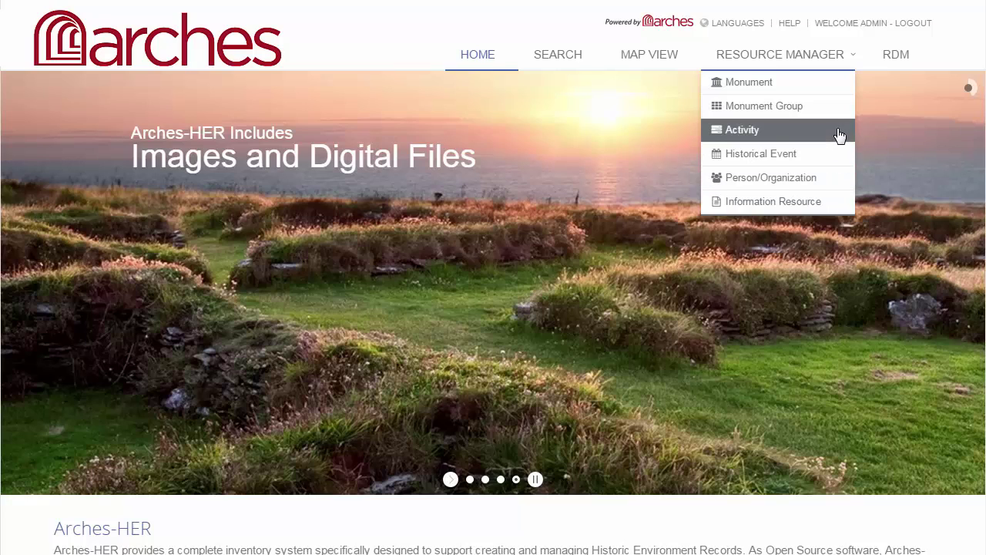
pyautogui.click(839, 90)
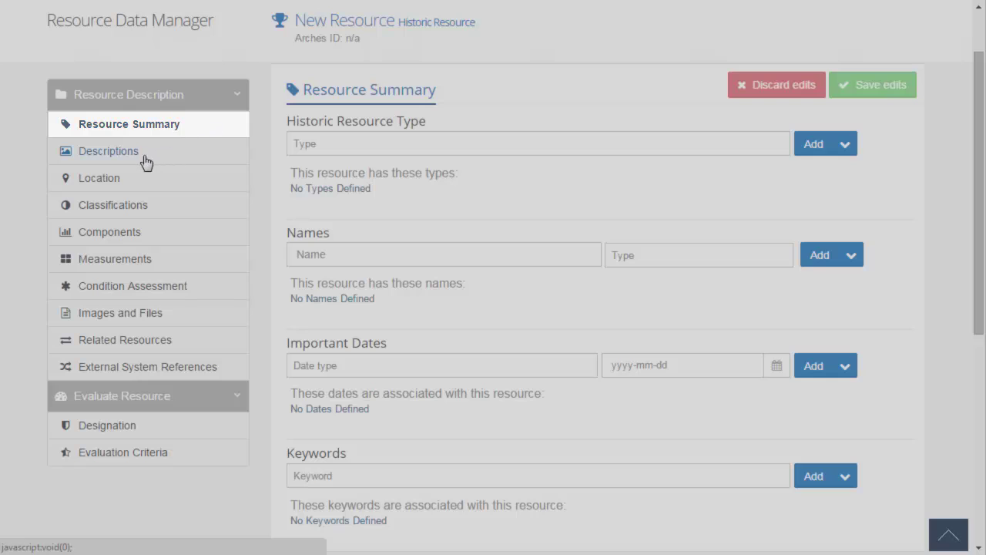
# Step through each record section, from Descriptions to Evaluation Criteria.
pyautogui.click(139, 158)
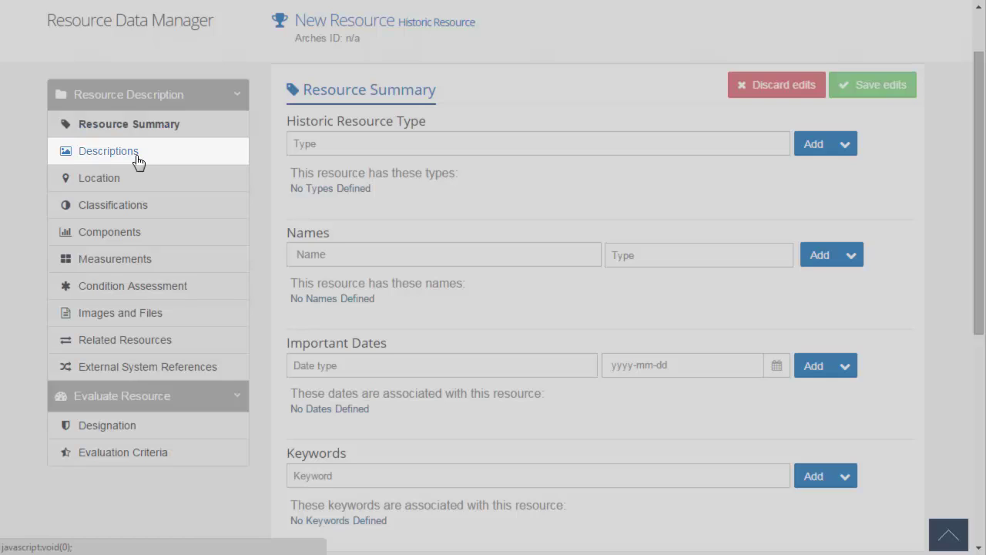
pyautogui.click(132, 182)
pyautogui.click(162, 209)
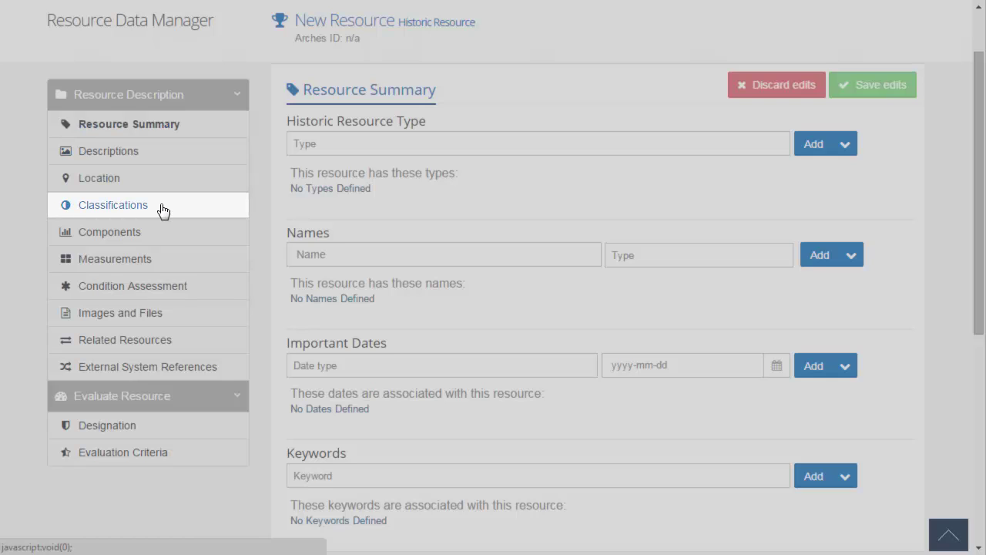
pyautogui.click(179, 237)
pyautogui.click(190, 260)
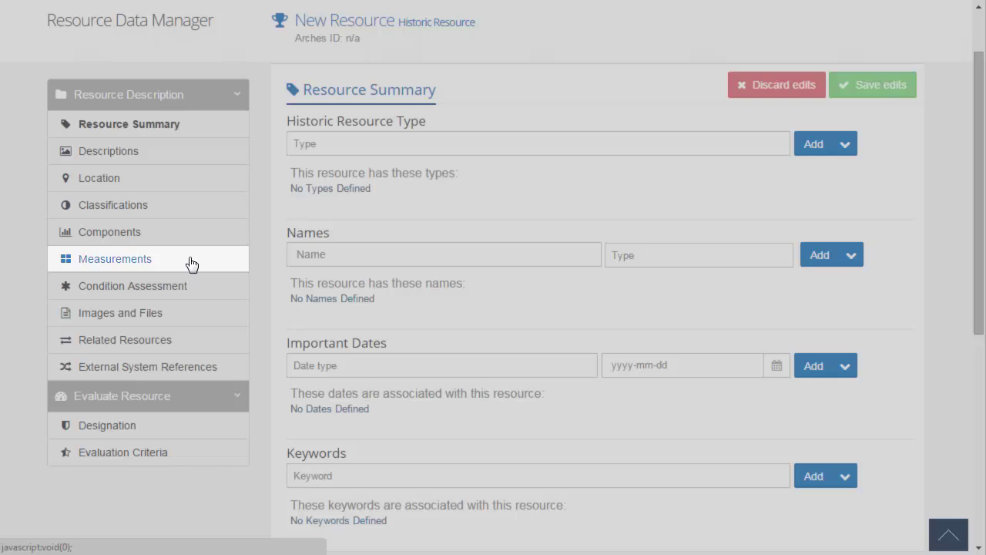
pyautogui.click(201, 288)
pyautogui.click(204, 317)
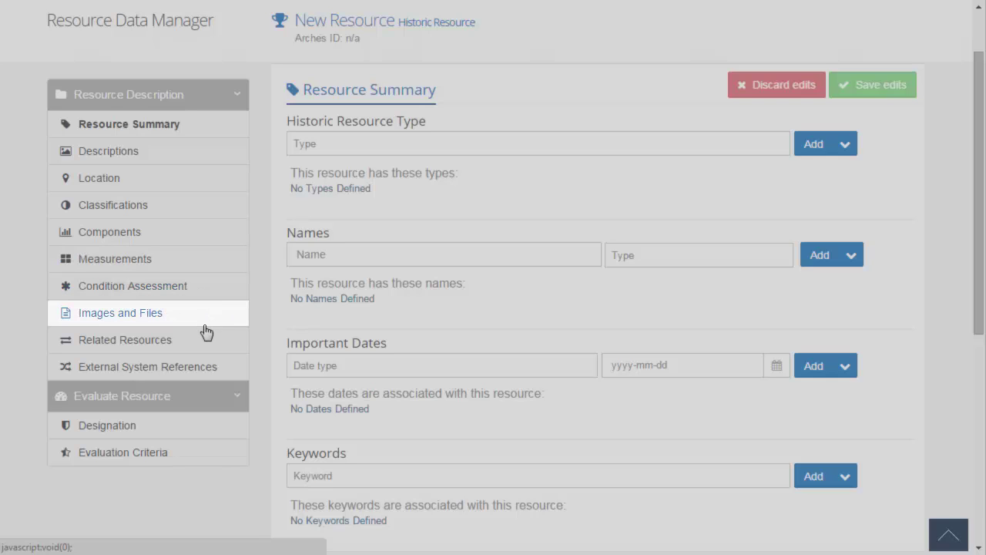
pyautogui.click(205, 344)
pyautogui.click(224, 365)
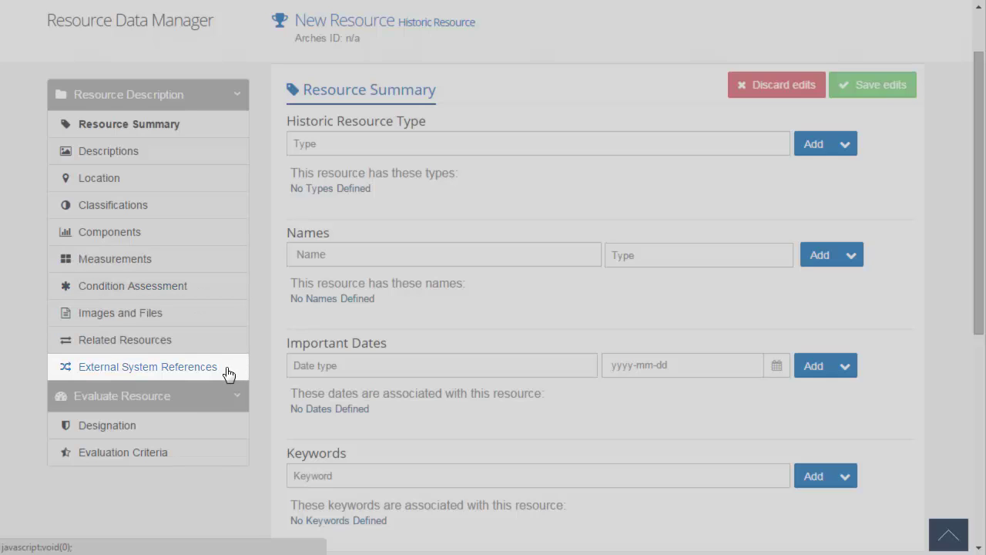
pyautogui.click(209, 425)
pyautogui.click(205, 456)
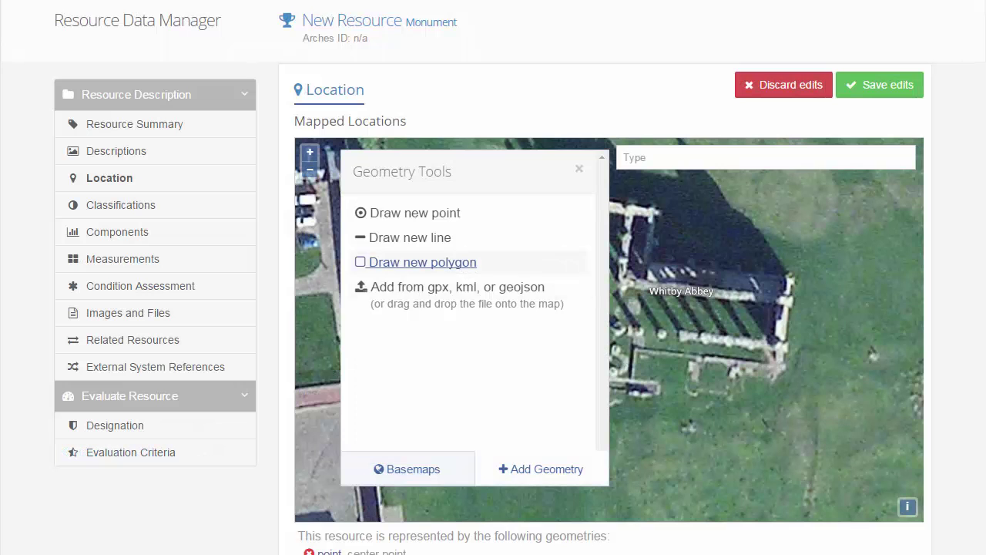
# Trace Whitby Abbey's outline and set its type to footprint polygon.
pyautogui.click(410, 237)
pyautogui.click(396, 215)
pyautogui.click(575, 247)
pyautogui.click(581, 199)
pyautogui.click(665, 209)
pyautogui.click(655, 258)
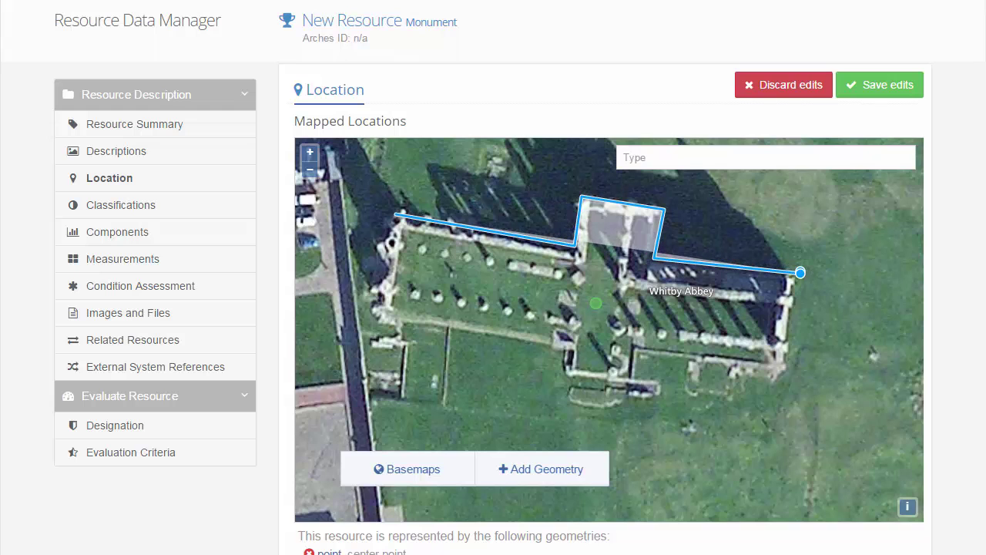
pyautogui.click(801, 274)
pyautogui.click(790, 384)
pyautogui.click(644, 368)
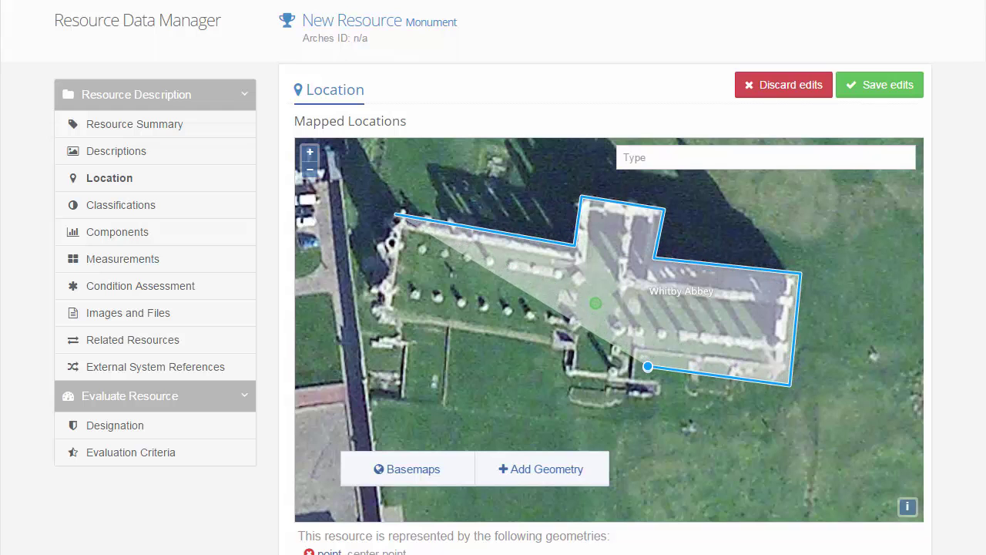
pyautogui.click(644, 391)
pyautogui.click(561, 386)
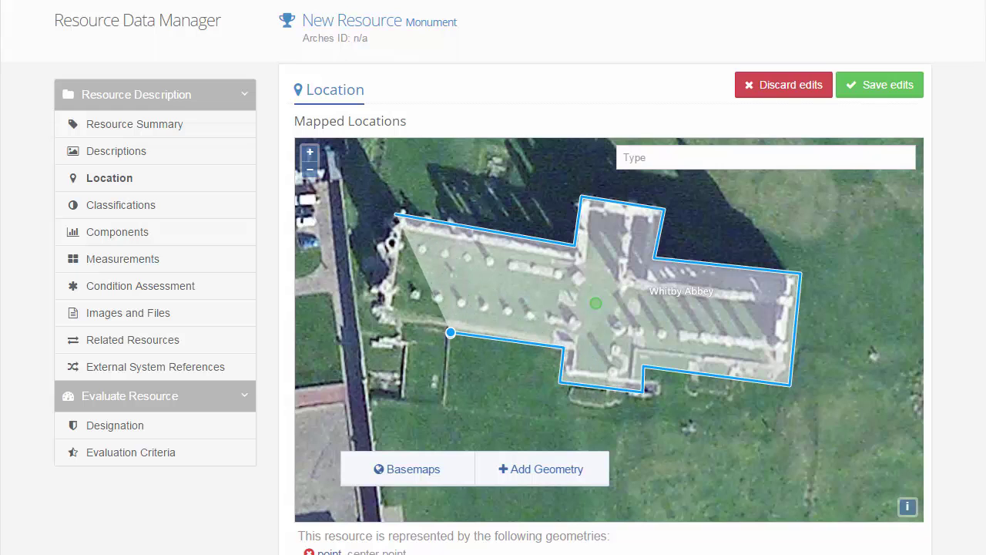
pyautogui.doubleClick(381, 323)
pyautogui.press('Down')
pyautogui.press('Down')
pyautogui.press('Down')
pyautogui.press('Down')
pyautogui.press('Down')
pyautogui.press('Down')
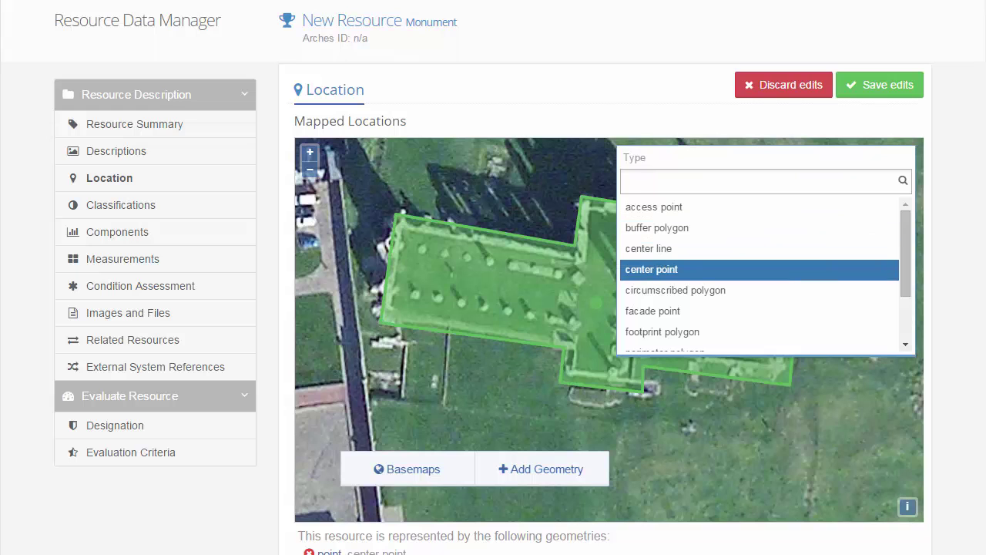
pyautogui.press('Return')
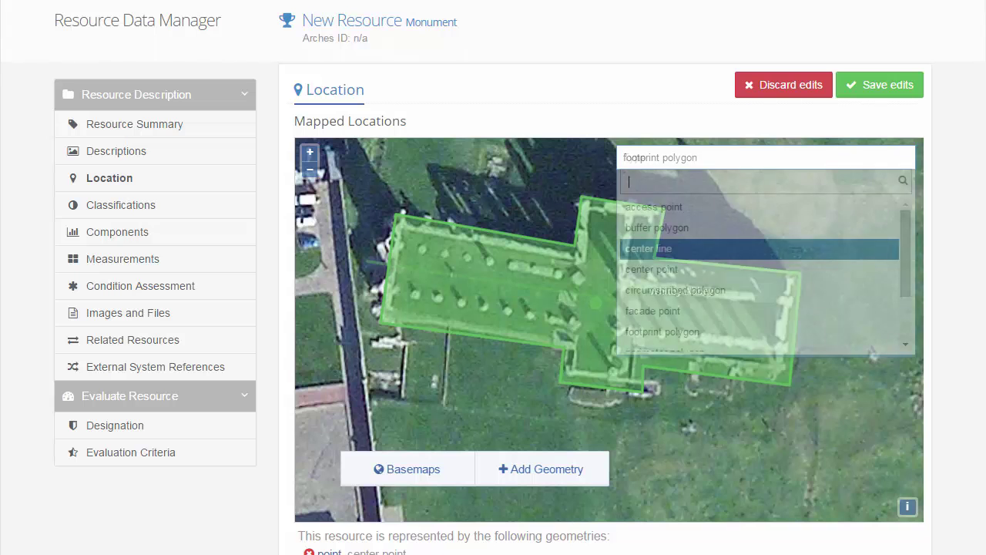
# Label the center line and outline the abbey grounds as a perimeter polygon.
pyautogui.click(657, 249)
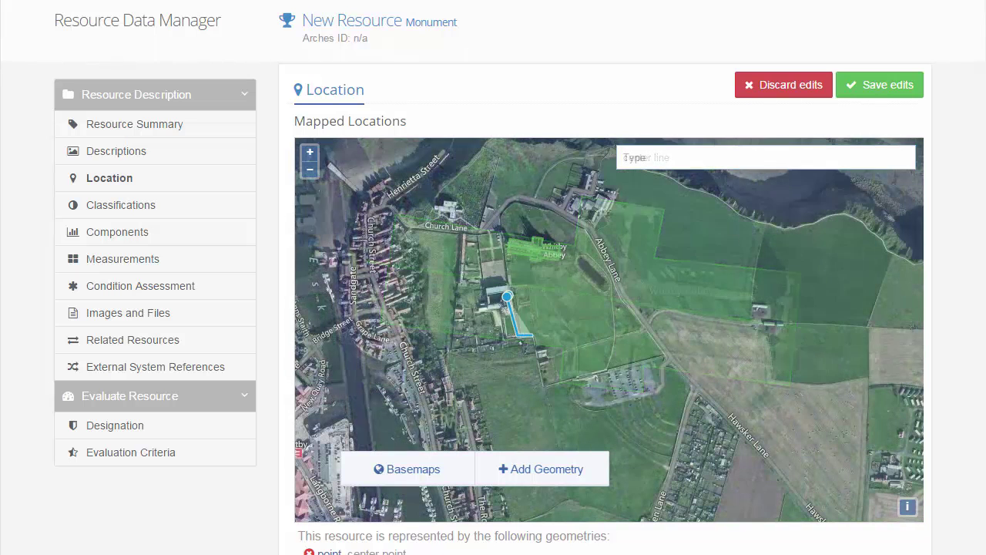
pyautogui.click(531, 335)
pyautogui.click(516, 335)
pyautogui.click(503, 222)
pyautogui.click(516, 202)
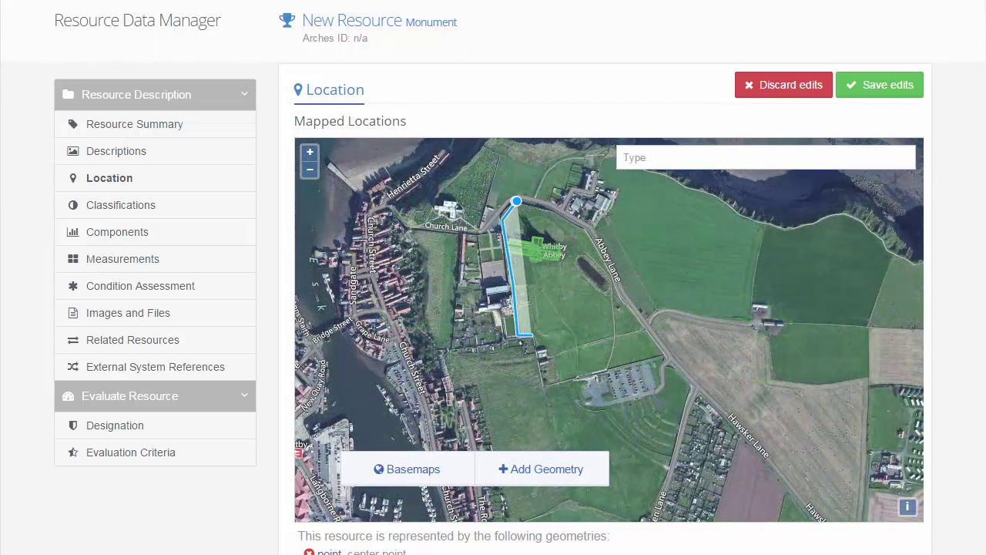
pyautogui.click(656, 346)
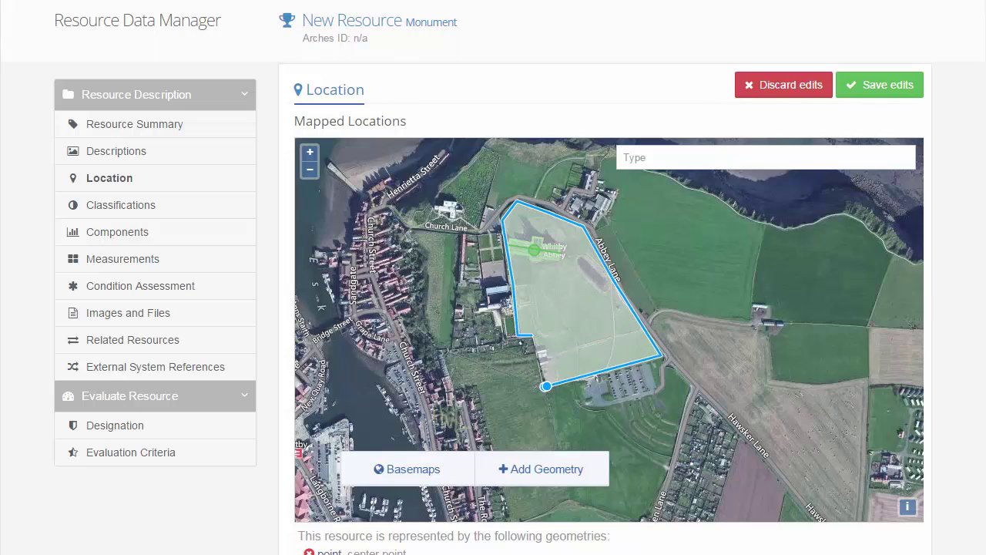
pyautogui.doubleClick(606, 393)
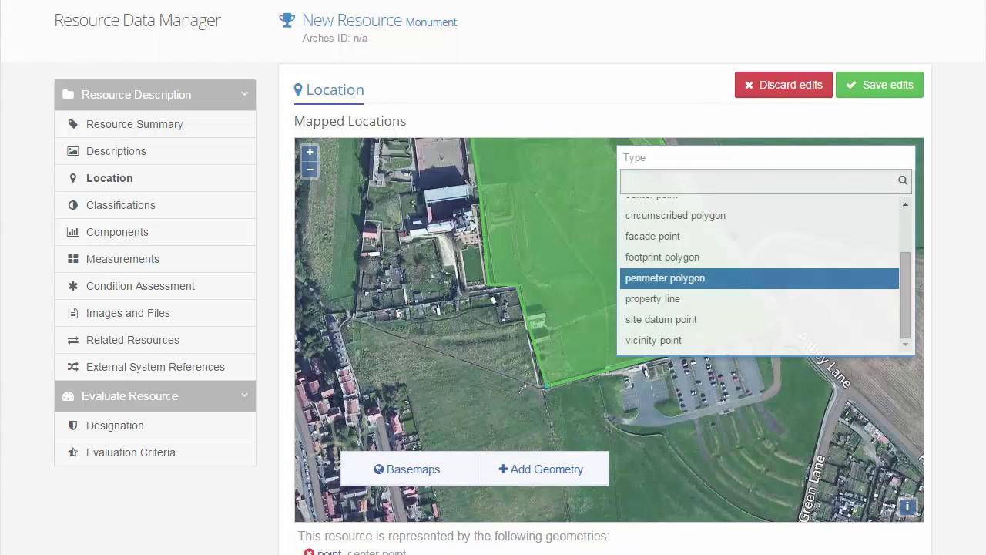
pyautogui.press('Return')
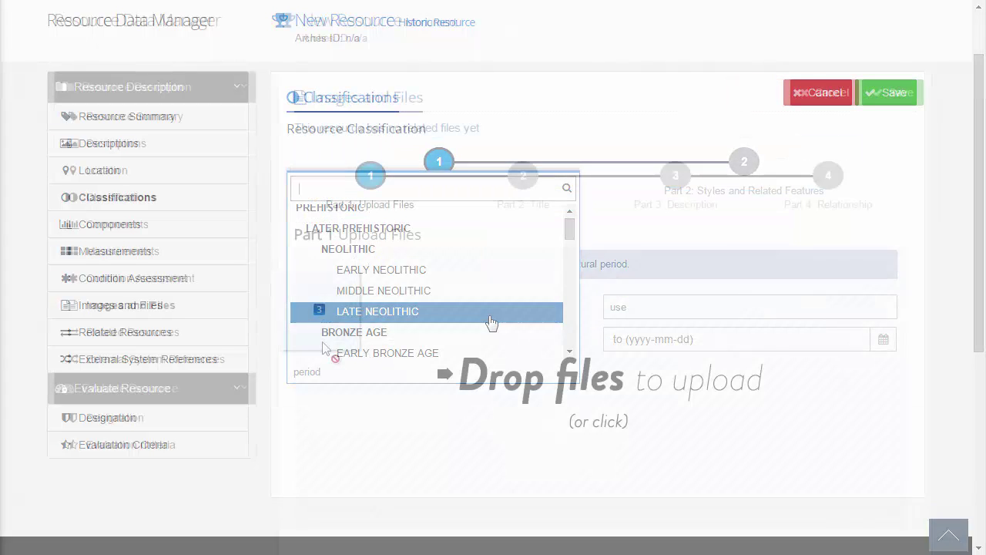
# Drop three files into Images and Files and set the classification type to FARMHOUSE.
pyautogui.moveTo(374, 344); pyautogui.dragTo(388, 343)
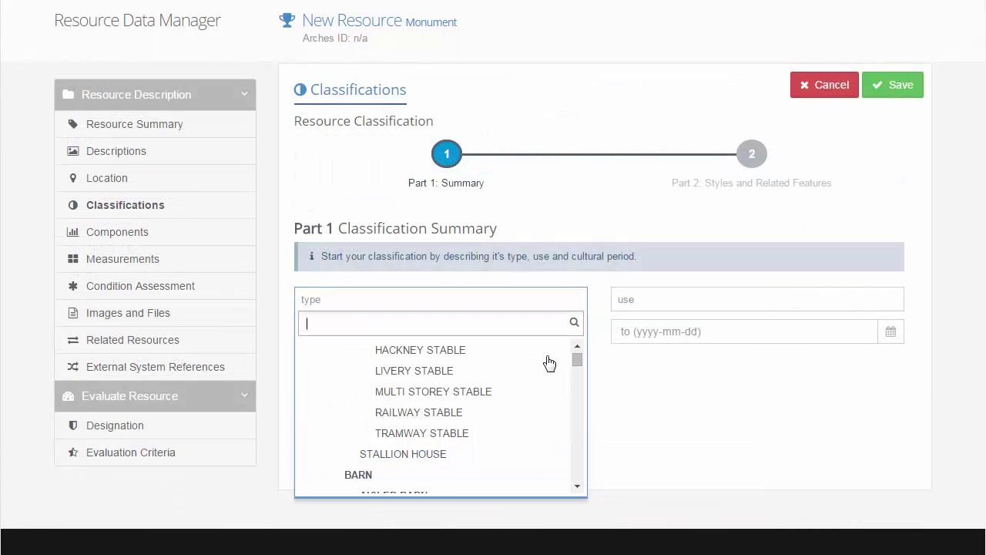
pyautogui.scroll(-8, 548, 362)
pyautogui.scroll(-2, 549, 362)
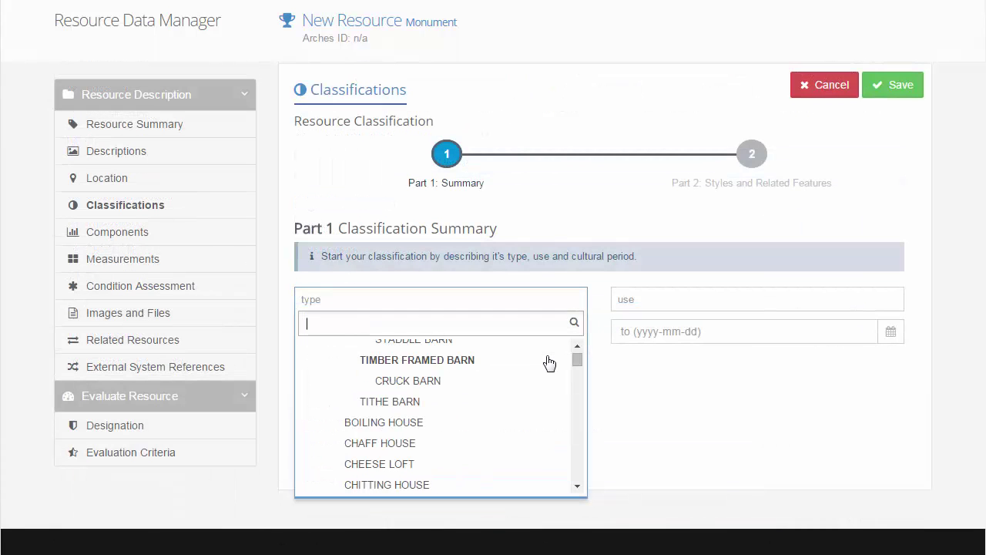
pyautogui.scroll(-4, 549, 363)
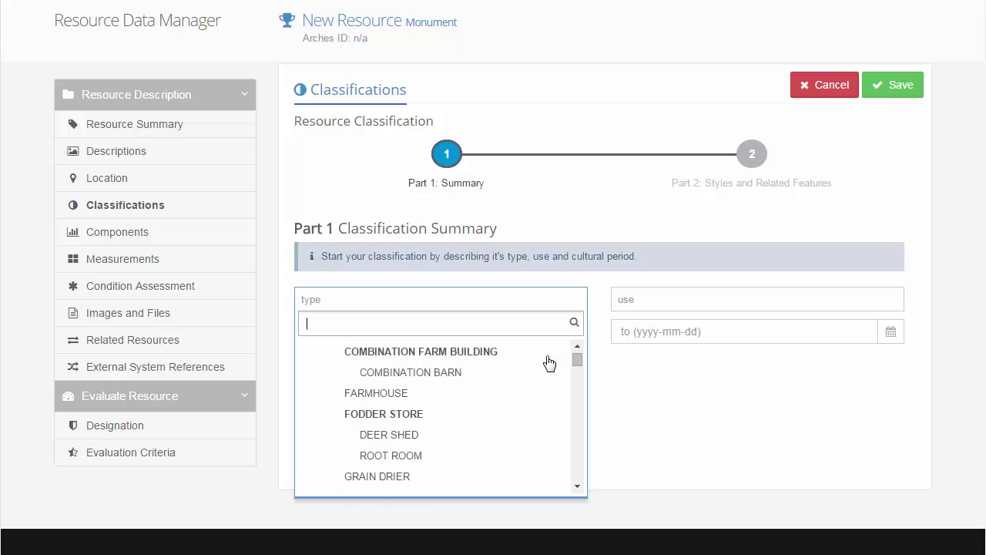
pyautogui.click(478, 406)
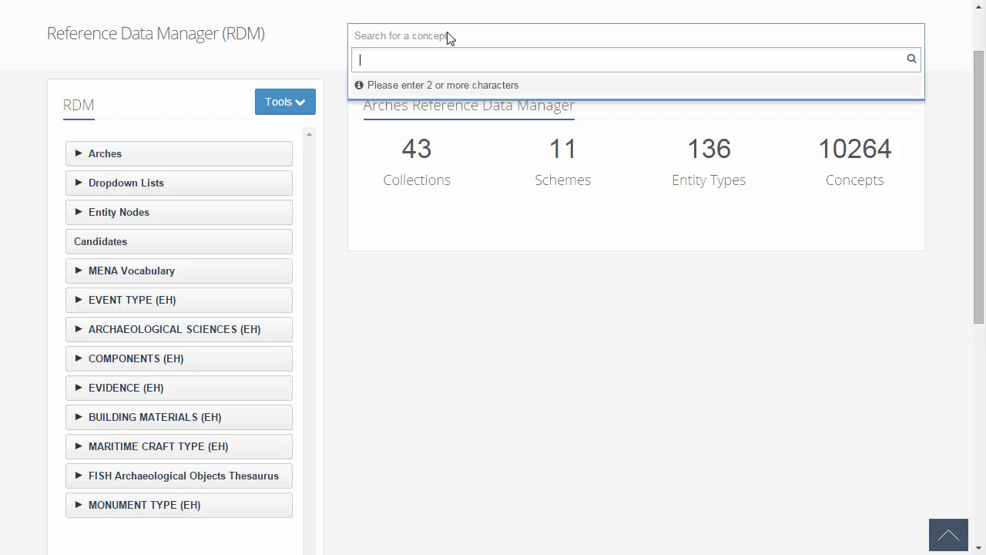
# Search the reference data concepts for 'Farmhouse'.
pyautogui.write('Farm')
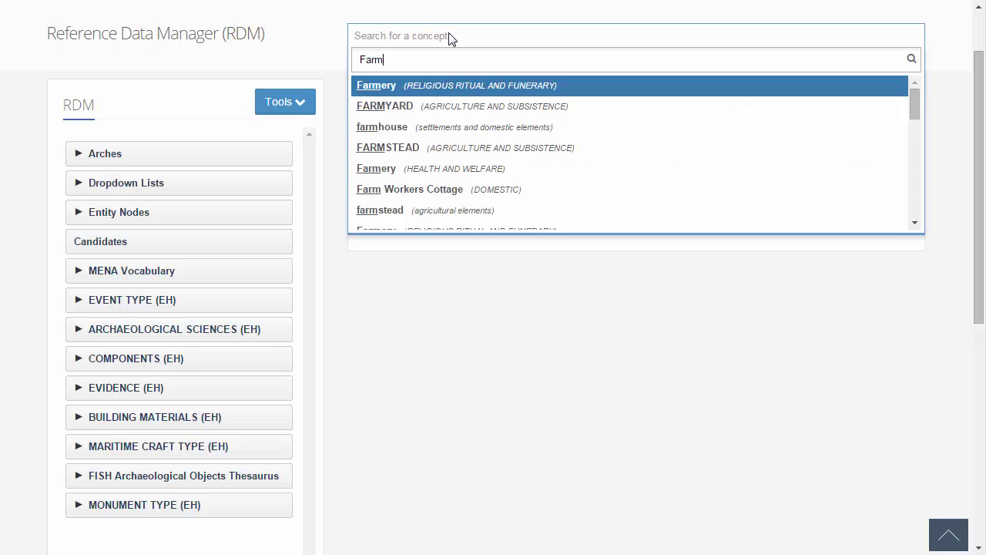
pyautogui.write('house')
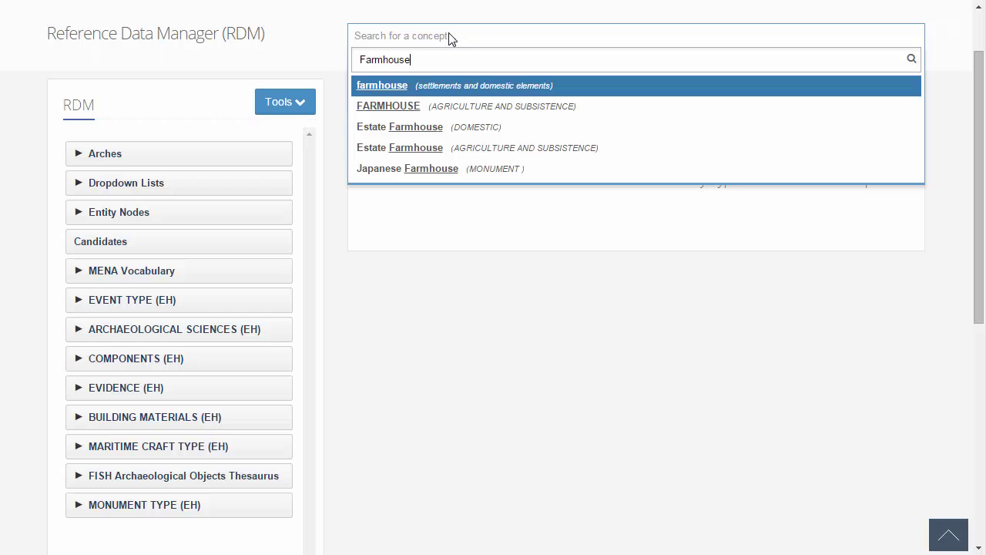